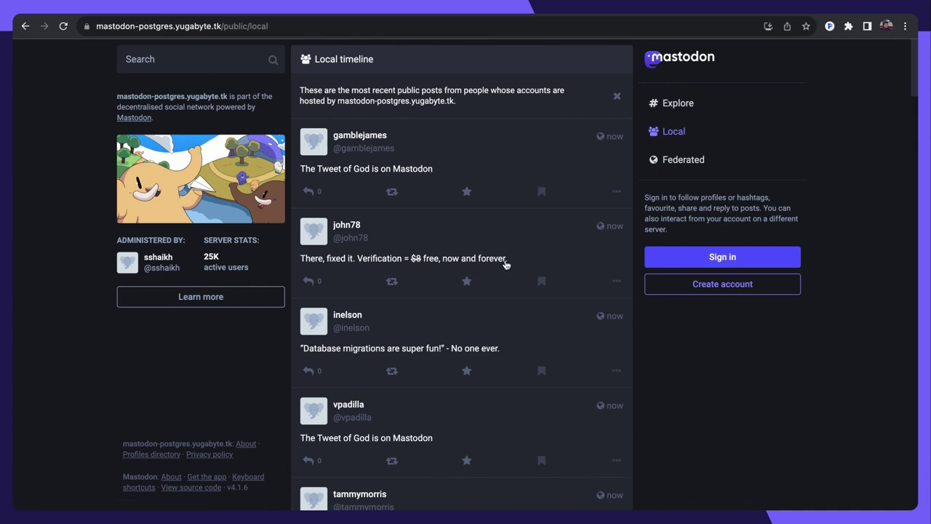
# Step: Review the posts on the mastodon-postgres local timeline and the endpoint of the sshaikh-dss2023-rds-postgres-parity RDS database
pyautogui.scroll(-2, 508, 264)
pyautogui.scroll(-2, 510, 264)
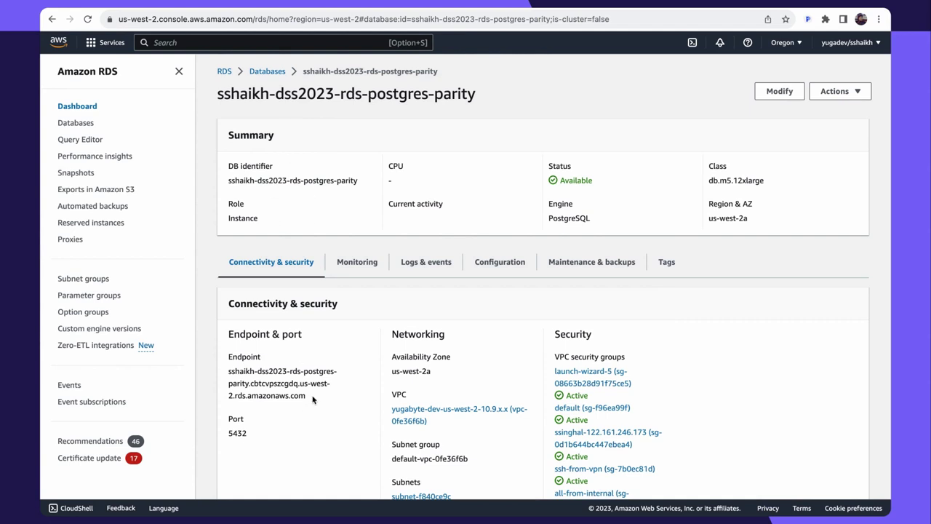
pyautogui.moveTo(313, 398); pyautogui.dragTo(237, 367)
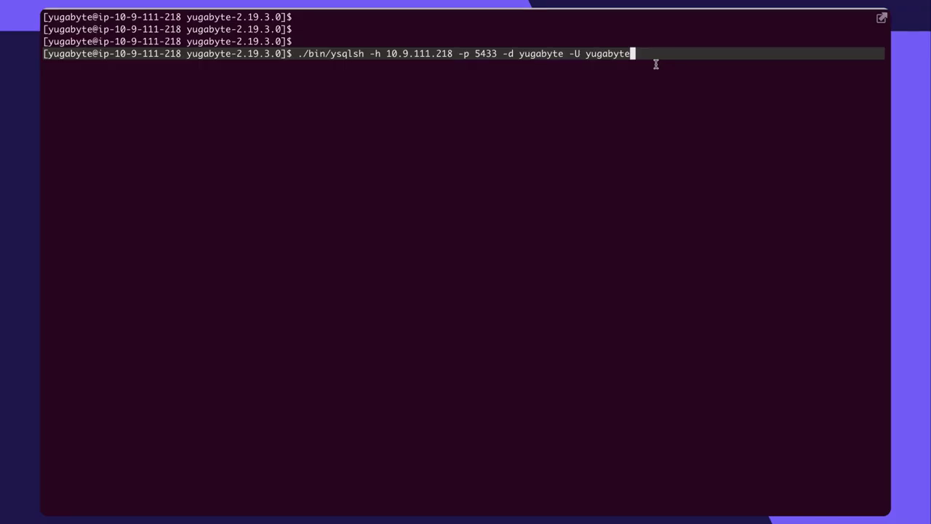
# Step: Connect ysqlsh to the yugabyte database at 10.9.111.218 port 5433 and create database mastodon with colocation=true
pyautogui.press('Return')
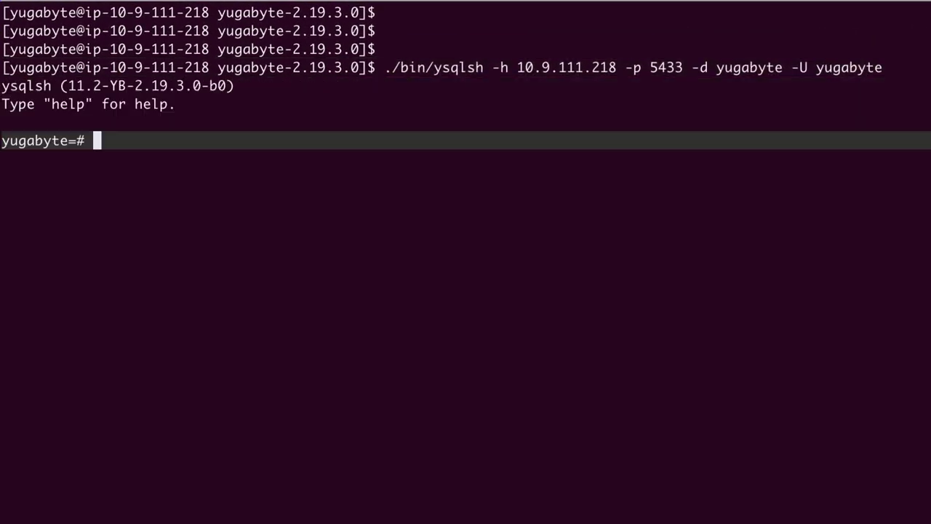
pyautogui.write('create database mastodon with colocation=')
pyautogui.write('t')
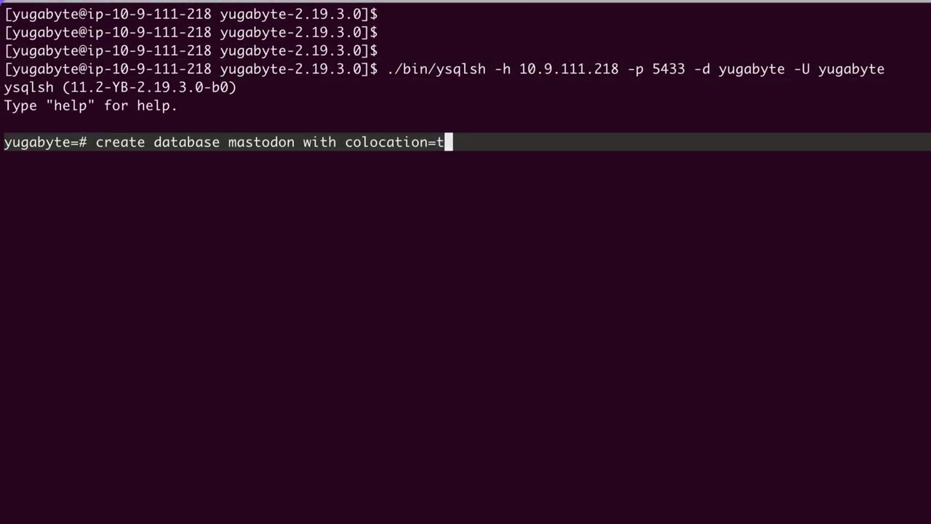
pyautogui.write('rue;')
pyautogui.press('Return')
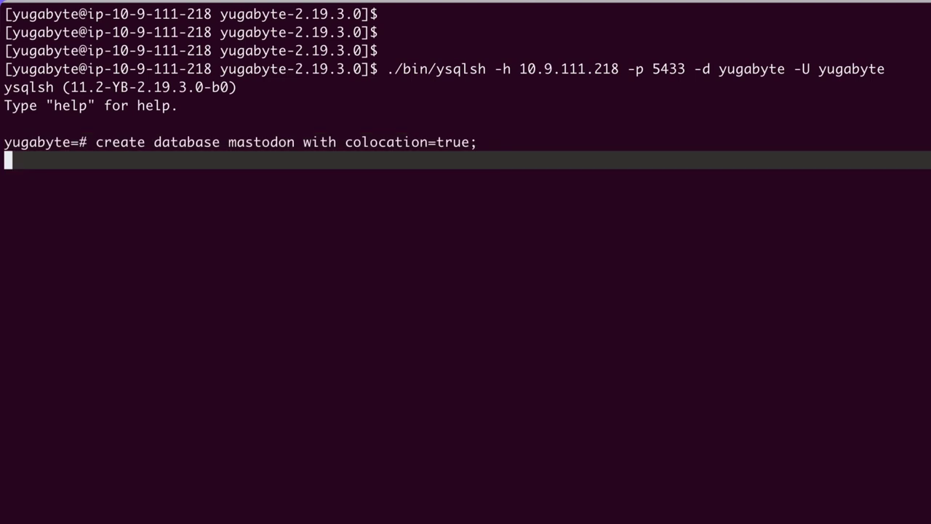
# Step: Connect to the mastodon database to list its tables, and load ~/mastodon_schema_yugabyte.sql into it with ysqlsh
pyautogui.write('\\c mastodo')
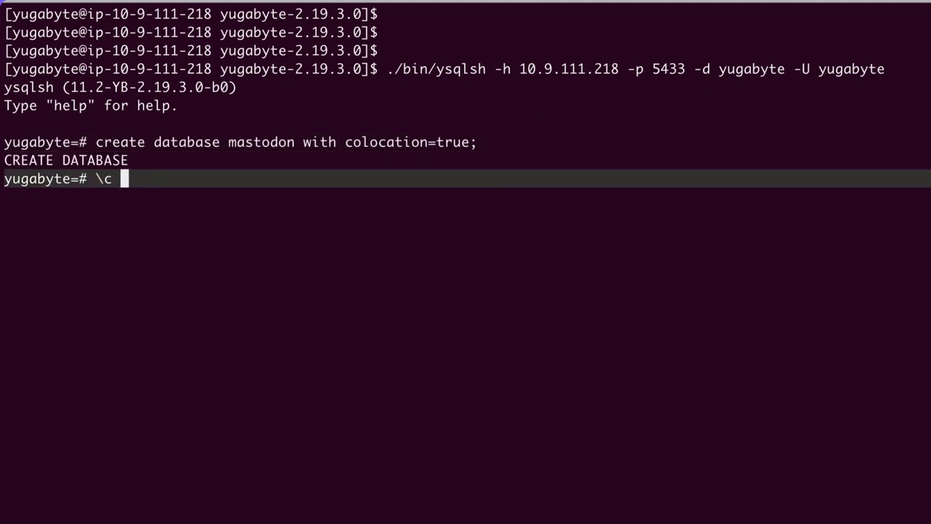
pyautogui.write('n')
pyautogui.press('Return')
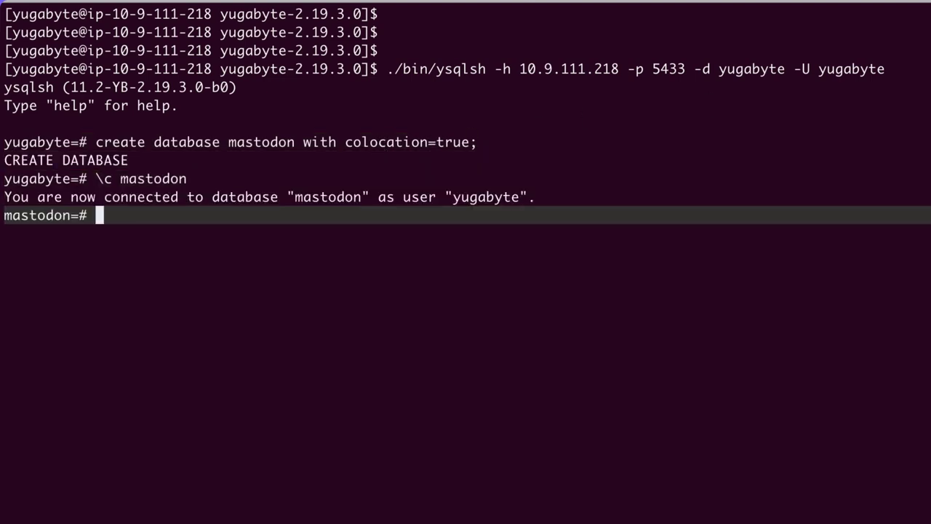
pyautogui.write('\\dt')
pyautogui.press('Return')
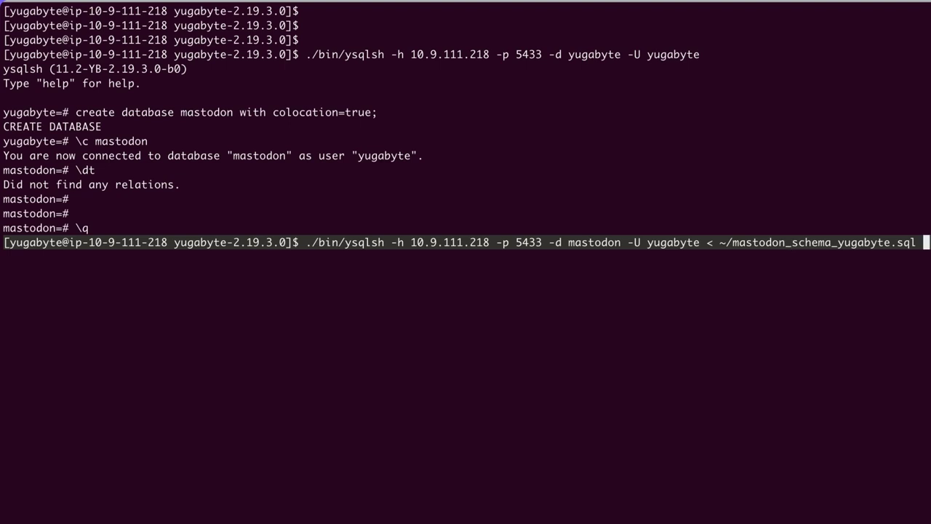
pyautogui.press('Return')
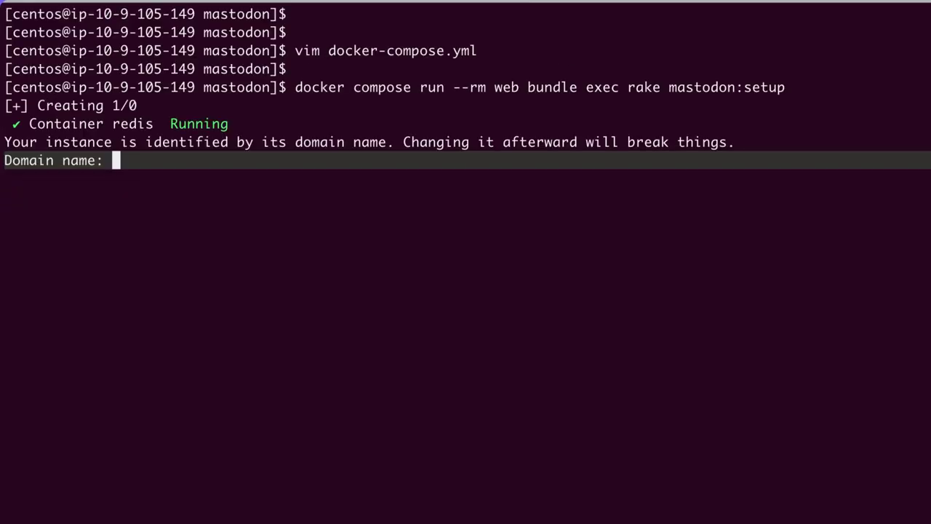
# Step: Set the instance's domain name to mastodon-yb.yugabyte.tk in the Mastodon setup
pyautogui.write('mastod')
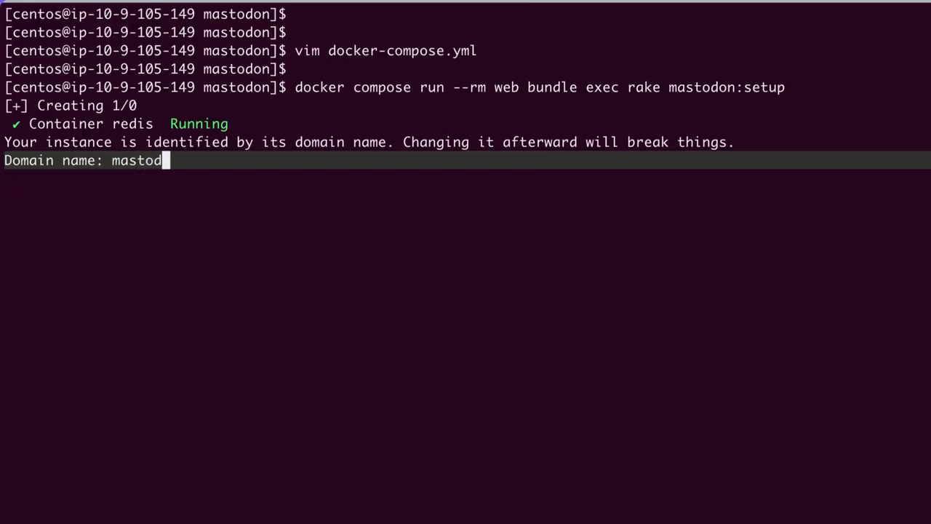
pyautogui.write('on-y')
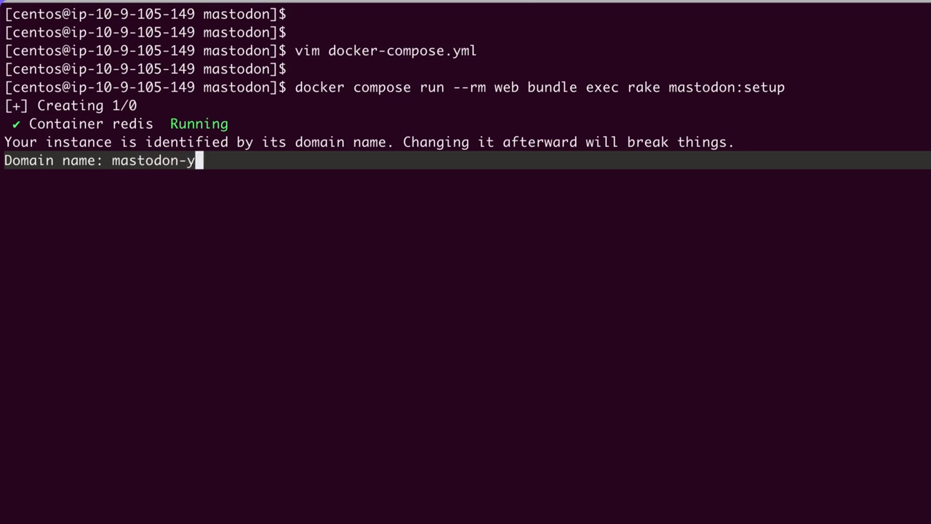
pyautogui.write('b.yugabyte.tk')
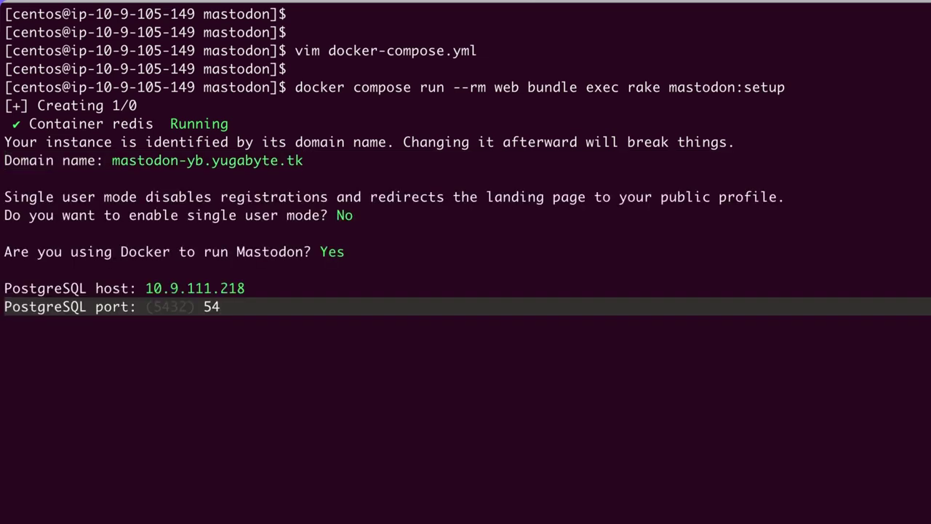
# Step: Set the setup's PostgreSQL port to 5433, the database name to mastodon and the database user to yugabyte
pyautogui.write('33')
pyautogui.press('Return')
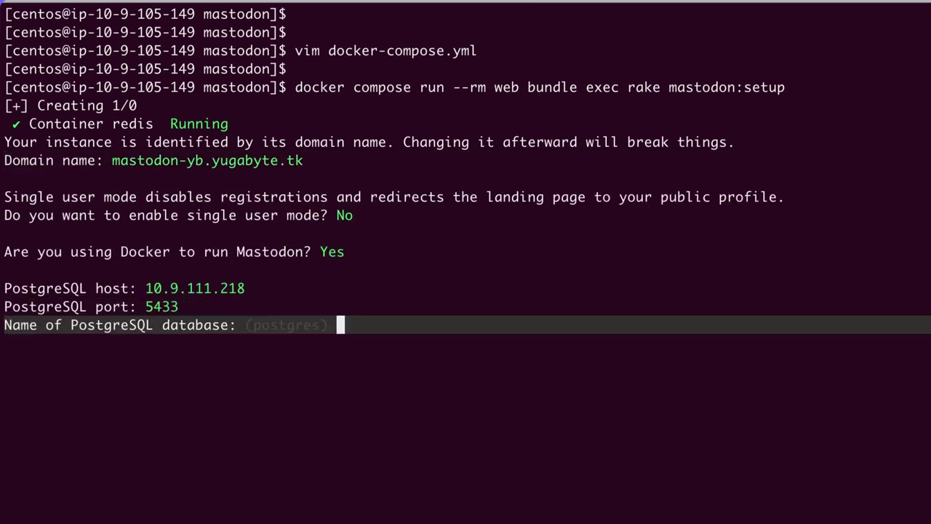
pyautogui.write('mastodon')
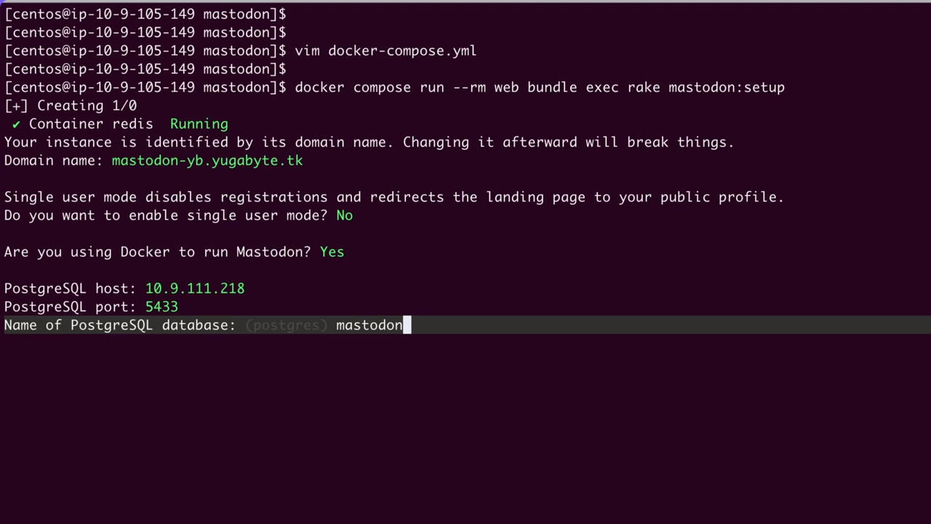
pyautogui.press('Return')
pyautogui.write('yugabyte')
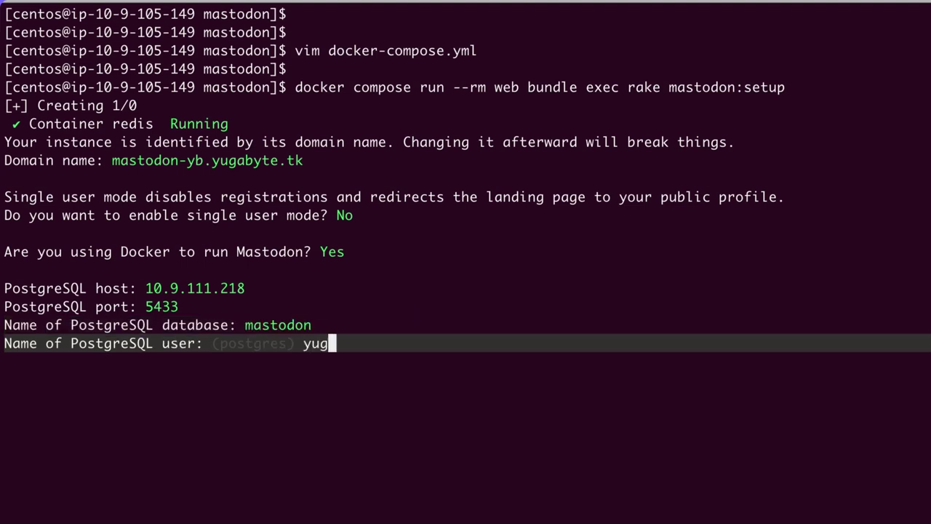
pyautogui.press('Return')
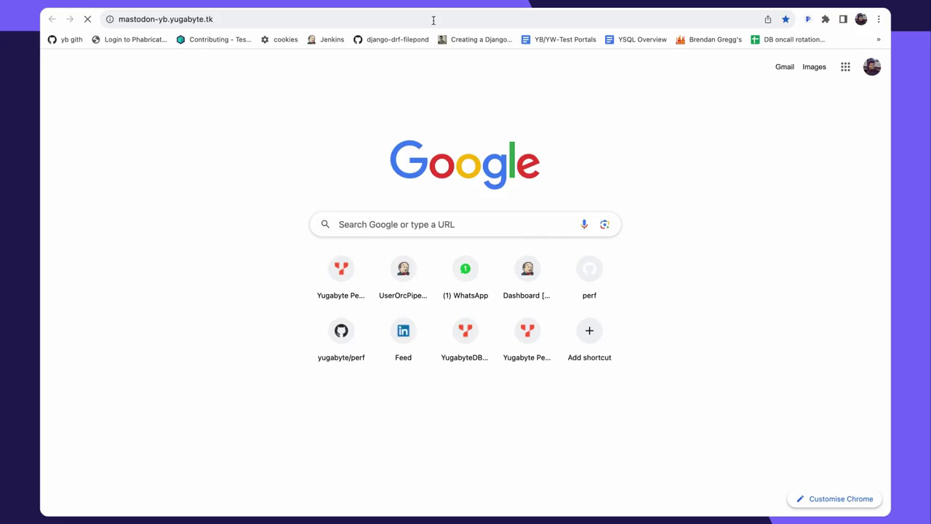
# Step: Load mastodon-yb.yugabyte.tk in the browser and inspect the mastodon database's cluster tables in the YugabyteDB console
pyautogui.press('Return')
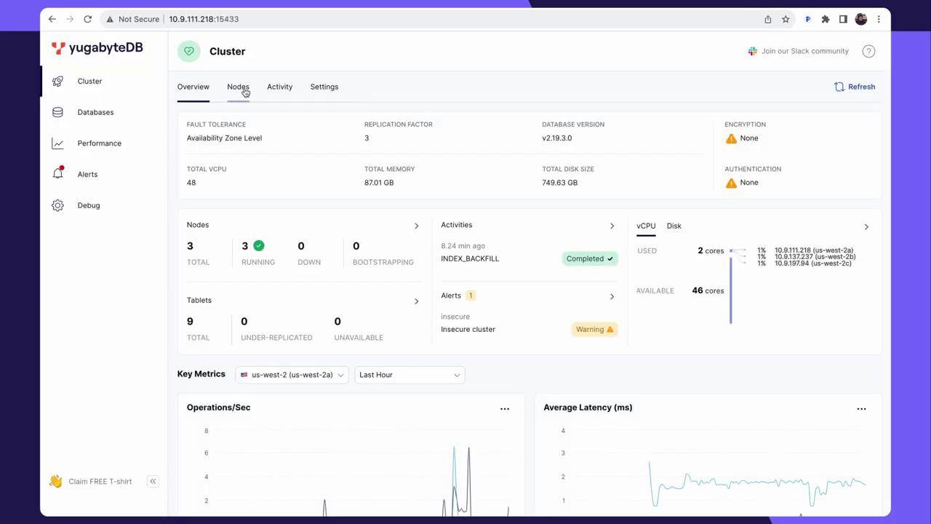
pyautogui.click(117, 114)
pyautogui.click(214, 211)
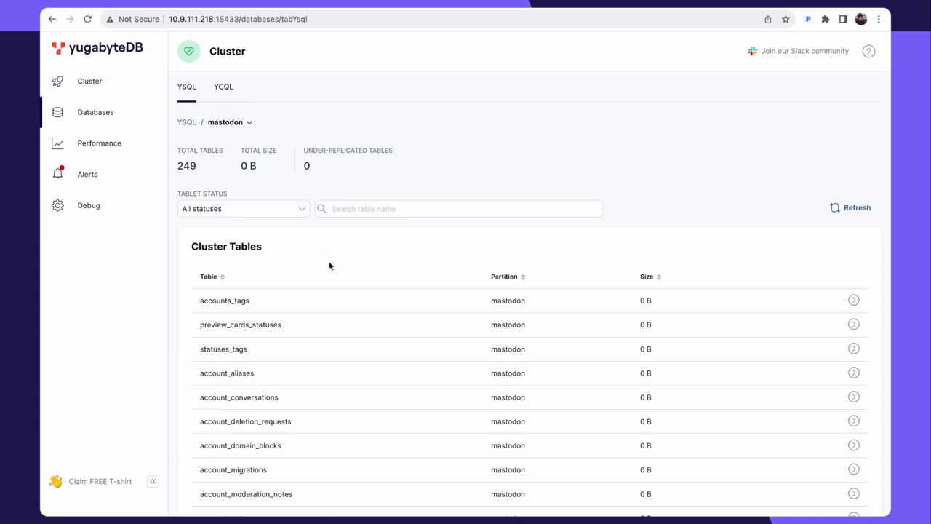
pyautogui.scroll(-6, 328, 266)
pyautogui.scroll(4, 401, 195)
pyautogui.scroll(1, 437, 291)
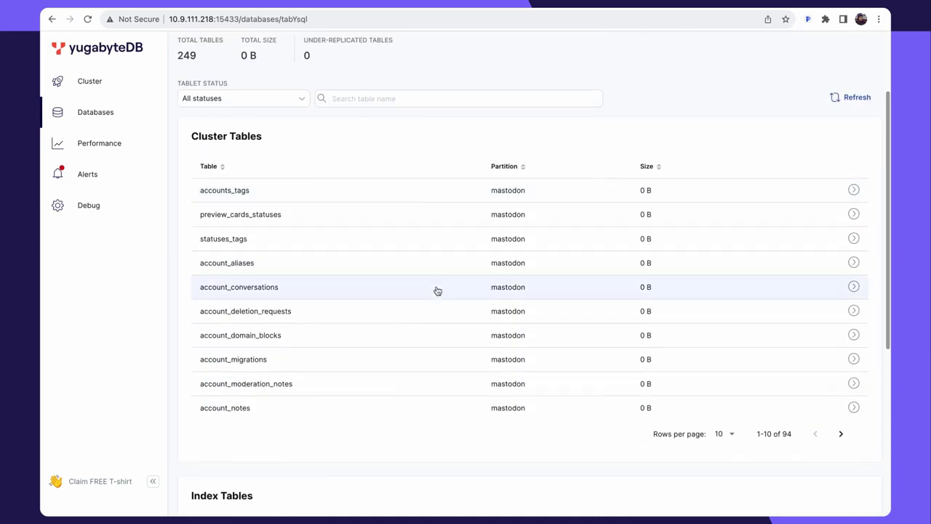
pyautogui.scroll(-1, 801, 318)
pyautogui.click(842, 381)
# Step: Configure the Locust load test for the mastodon-postgres host with 100 users and a spawn rate of 10
pyautogui.click(771, 7)
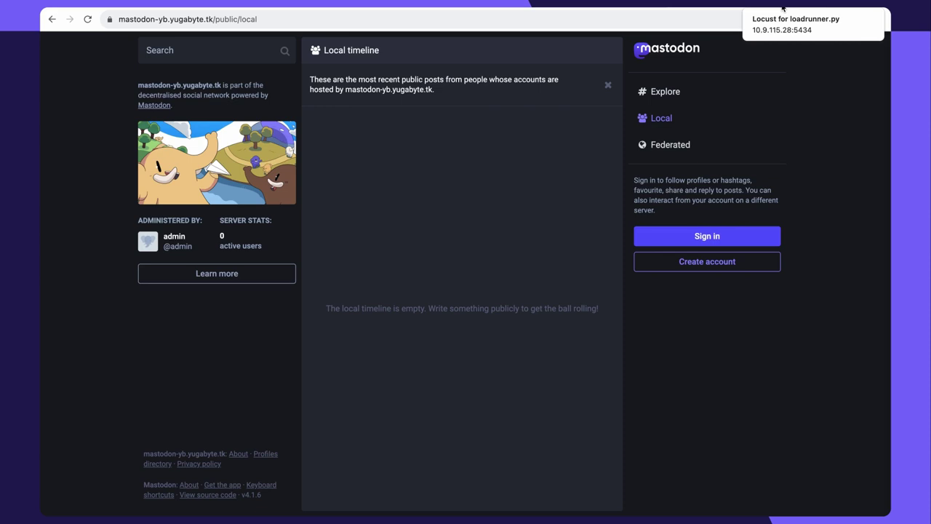
pyautogui.click(783, 8)
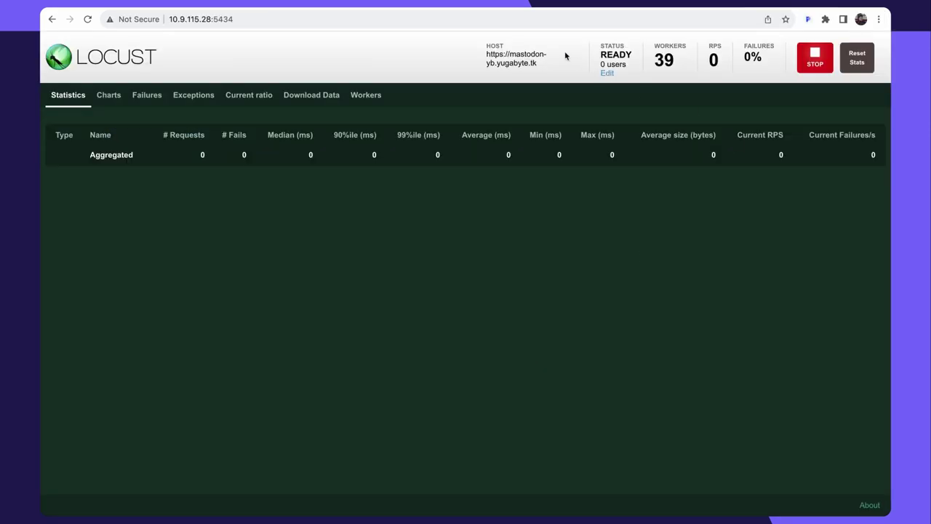
pyautogui.click(474, 8)
pyautogui.click(421, 185)
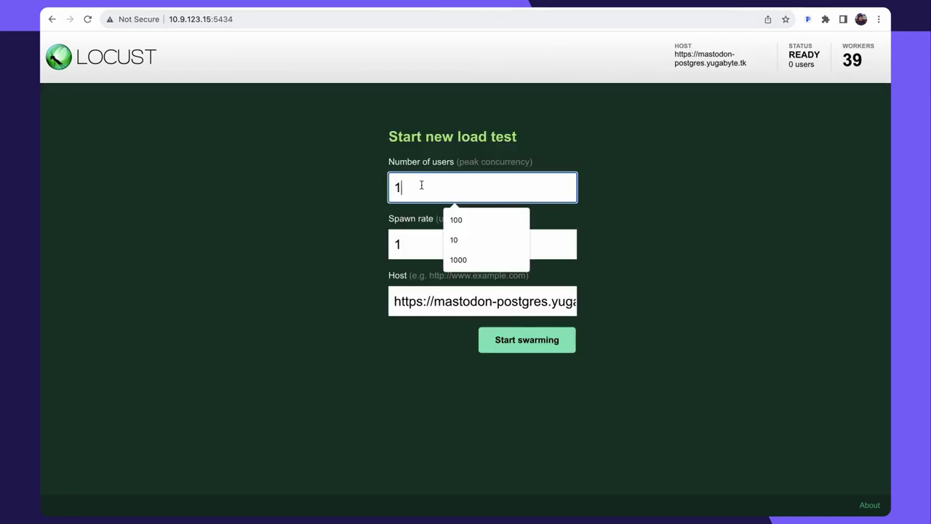
pyautogui.doubleClick(422, 185)
pyautogui.write('100')
pyautogui.doubleClick(413, 252)
pyautogui.write('10')
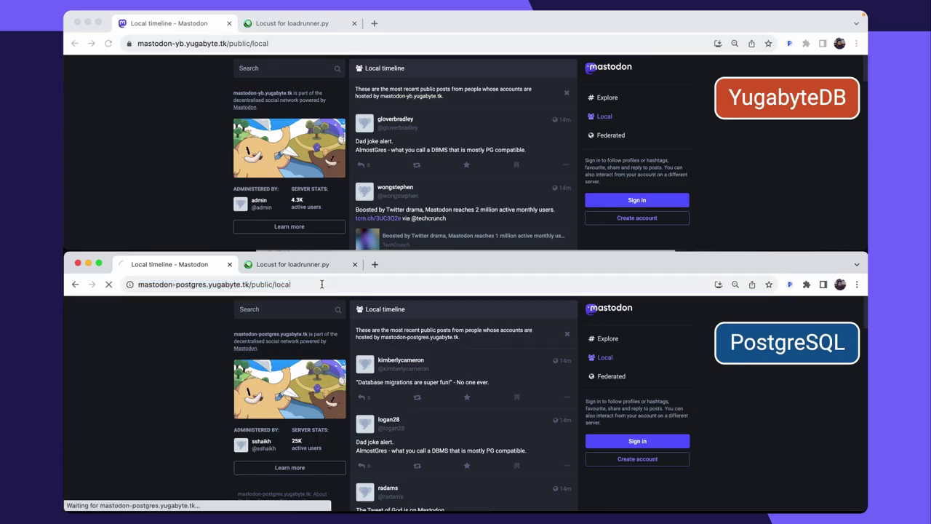
# Step: Reload the mastodon-postgres local timeline and compare the Locust requests-per-second charts of both instances
pyautogui.press('super+r')
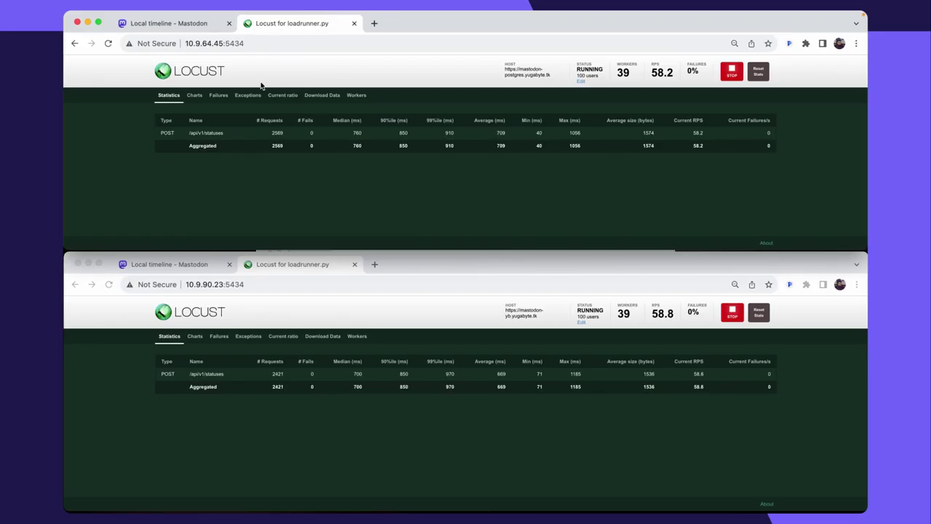
pyautogui.click(198, 99)
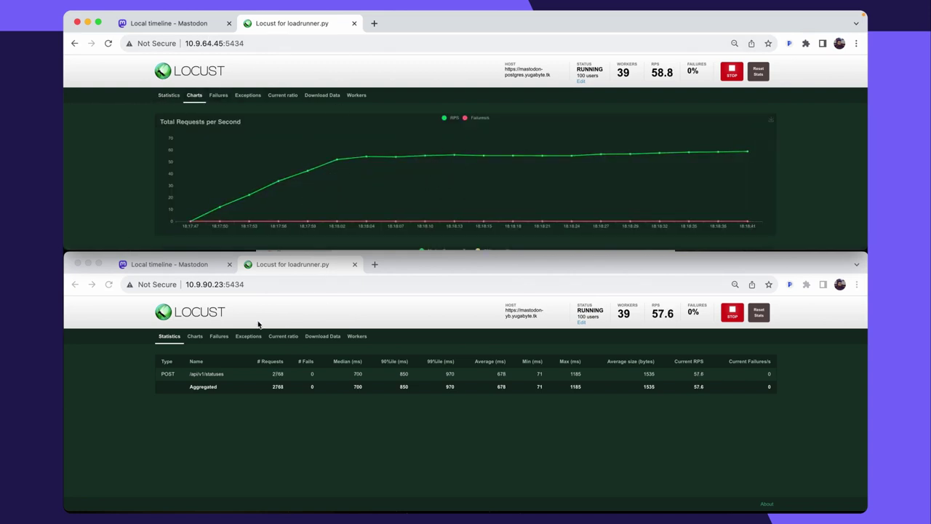
pyautogui.click(195, 340)
pyautogui.click(197, 338)
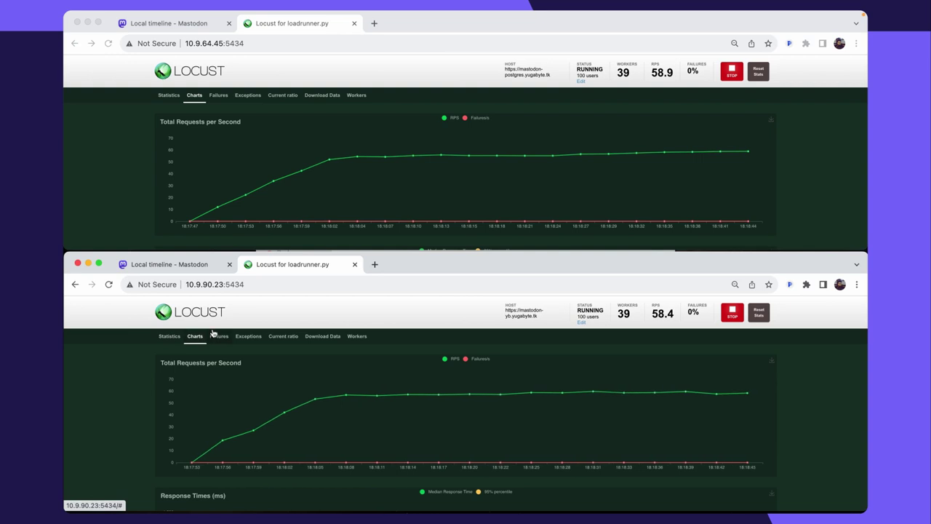
pyautogui.click(709, 155)
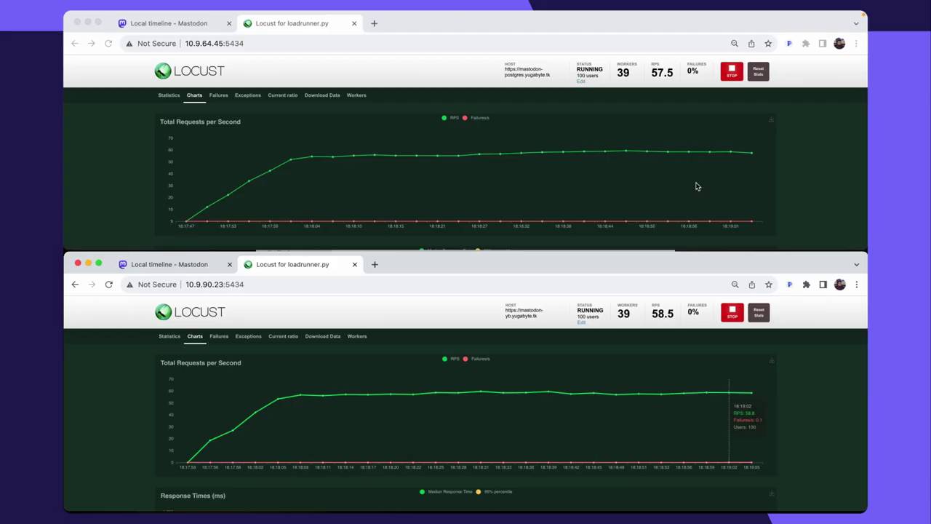
# Step: Examine the response times chart of the mastodon-postgres load test in Locust
pyautogui.scroll(-5, 697, 187)
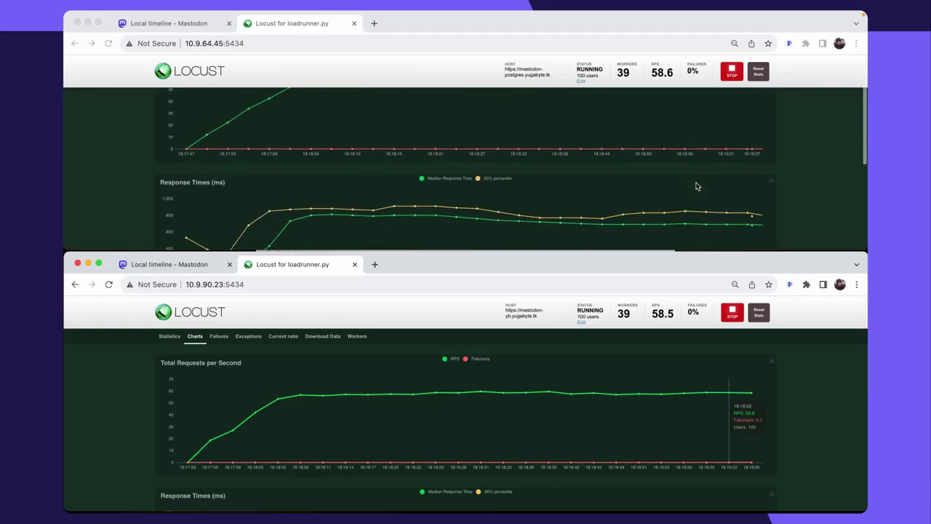
pyautogui.scroll(-2, 696, 187)
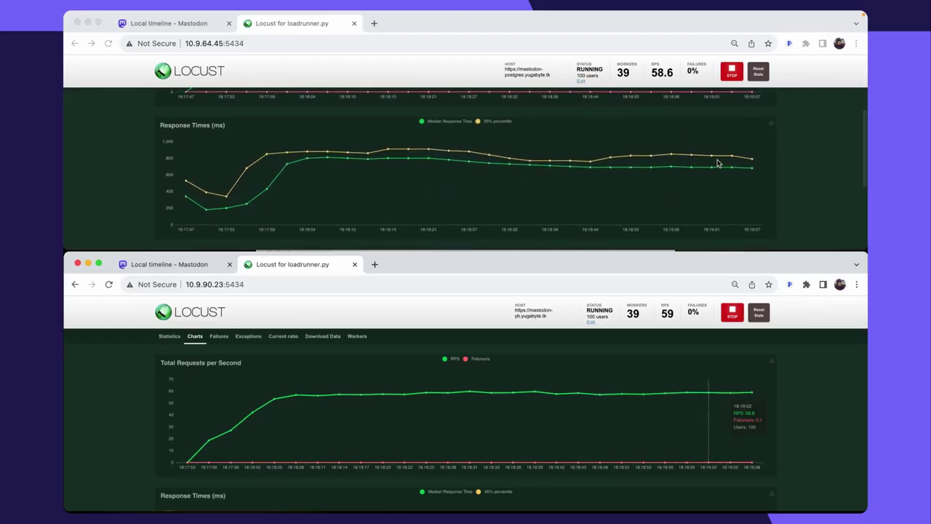
pyautogui.click(714, 151)
pyautogui.moveTo(714, 159)
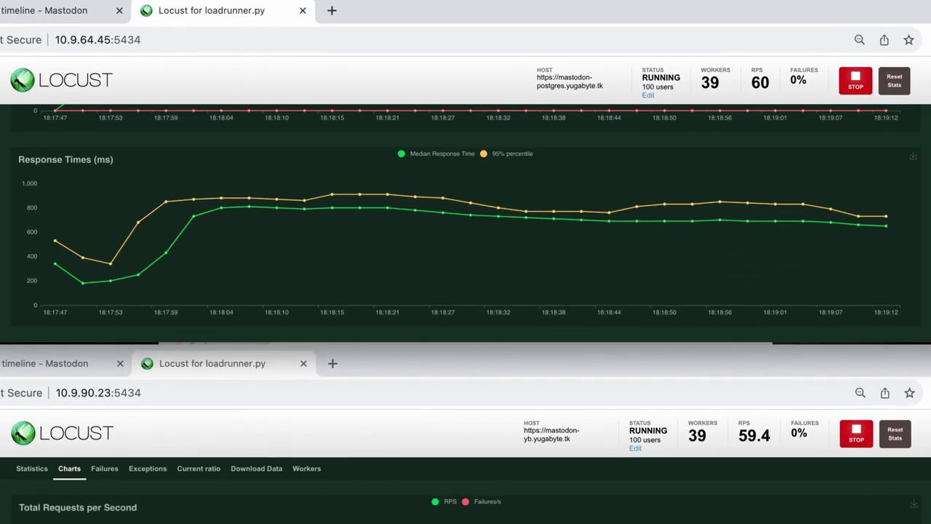
pyautogui.scroll(-3, 466, 495)
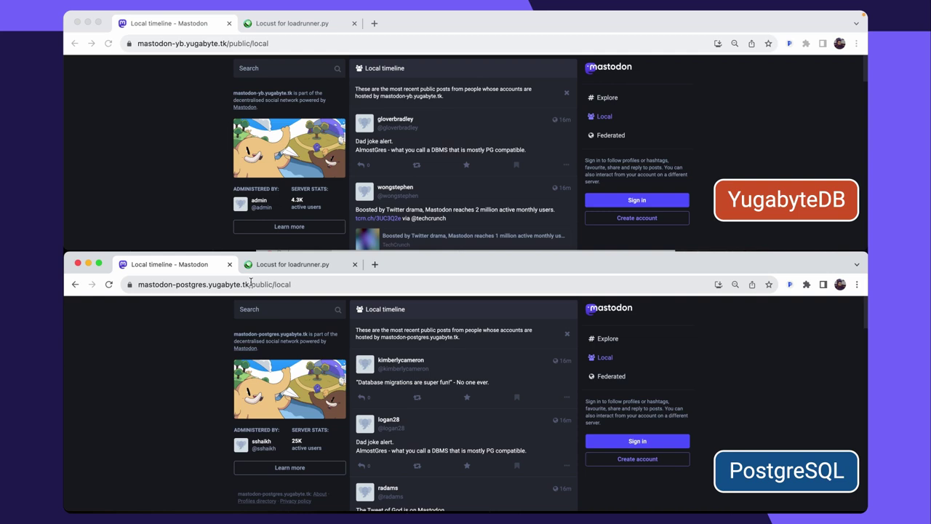
# Step: Reload the local timelines of both Mastodon instances and highlight the newest post's text on mastodon-yb
pyautogui.click(250, 284)
pyautogui.press('Return')
pyautogui.click(283, 44)
pyautogui.press('Return')
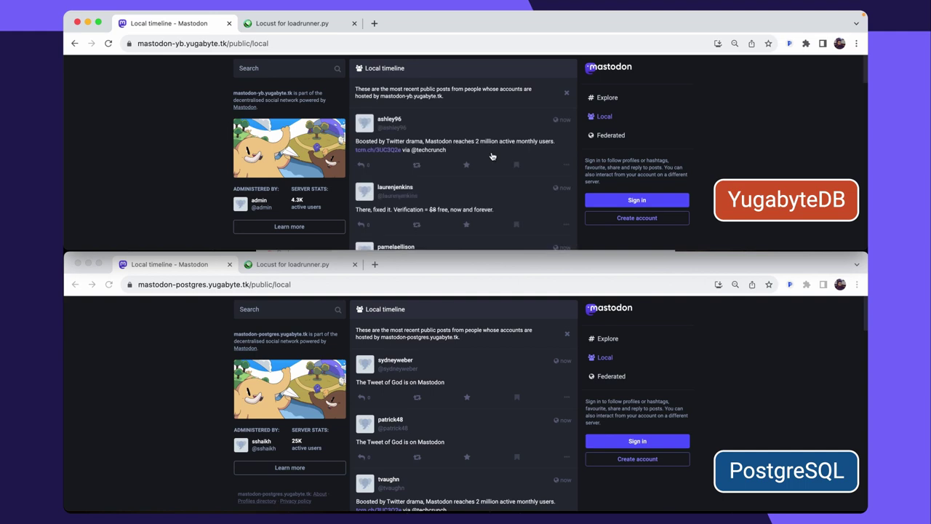
pyautogui.moveTo(462, 152); pyautogui.dragTo(358, 141)
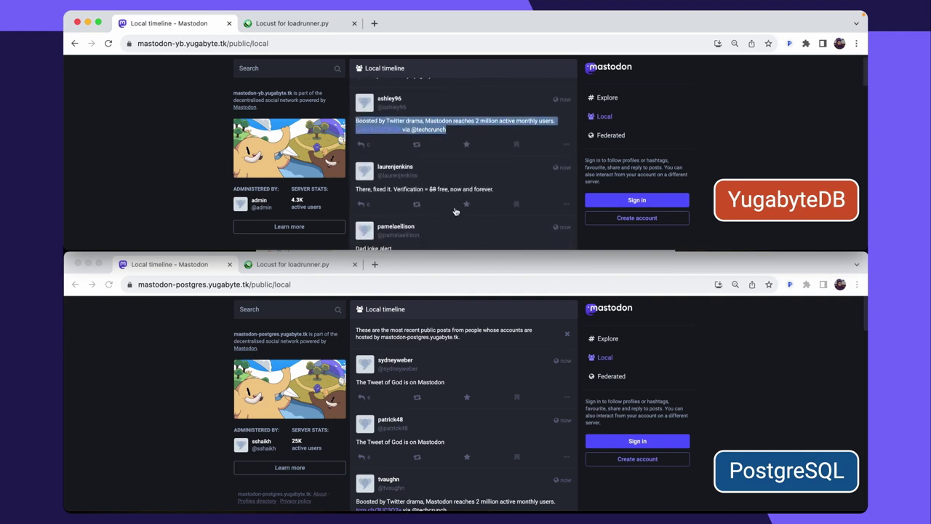
# Step: Open the "There, fixed it" post on mastodon-yb and the "Boosted by Twitter drama" post on mastodon-postgres
pyautogui.click(501, 189)
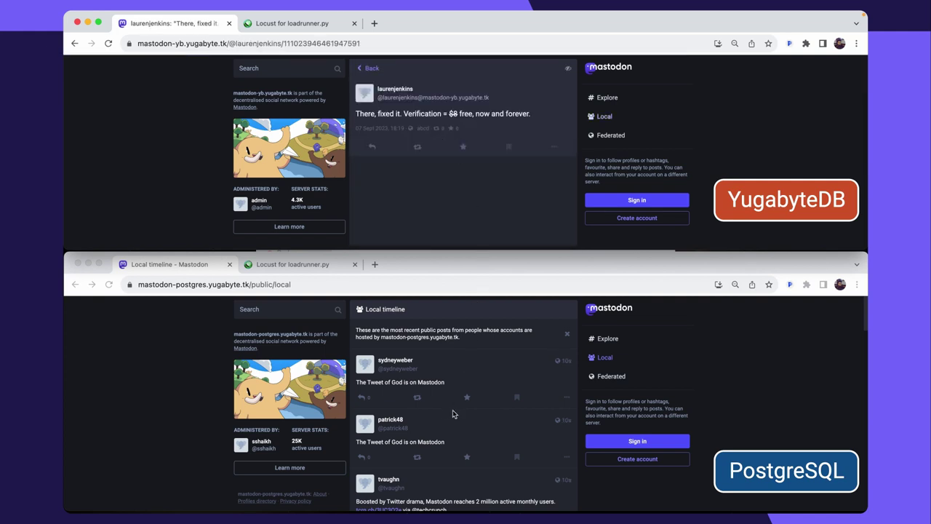
pyautogui.scroll(-2, 454, 412)
pyautogui.click(457, 453)
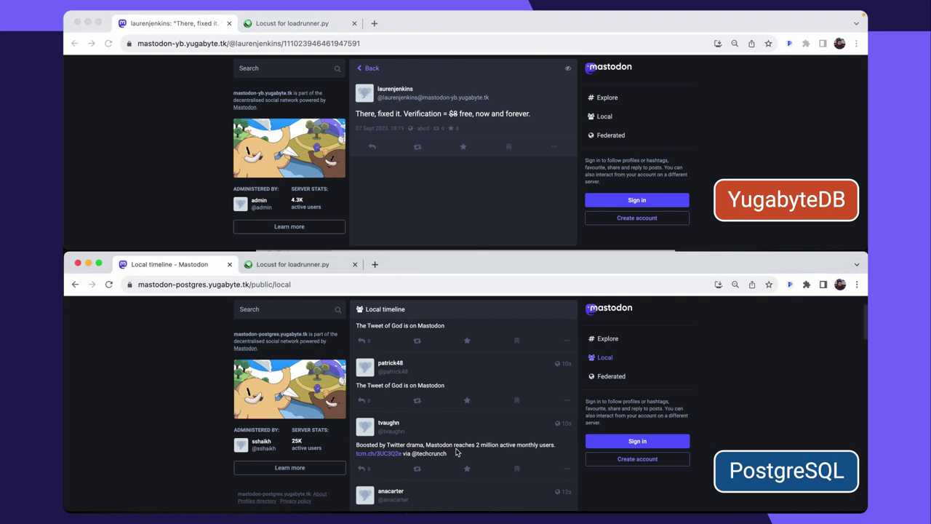
pyautogui.click(437, 447)
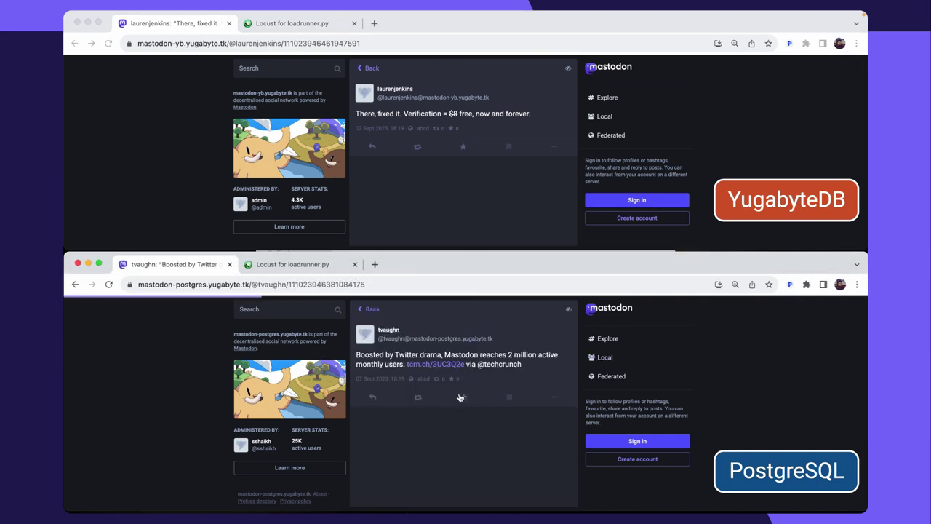